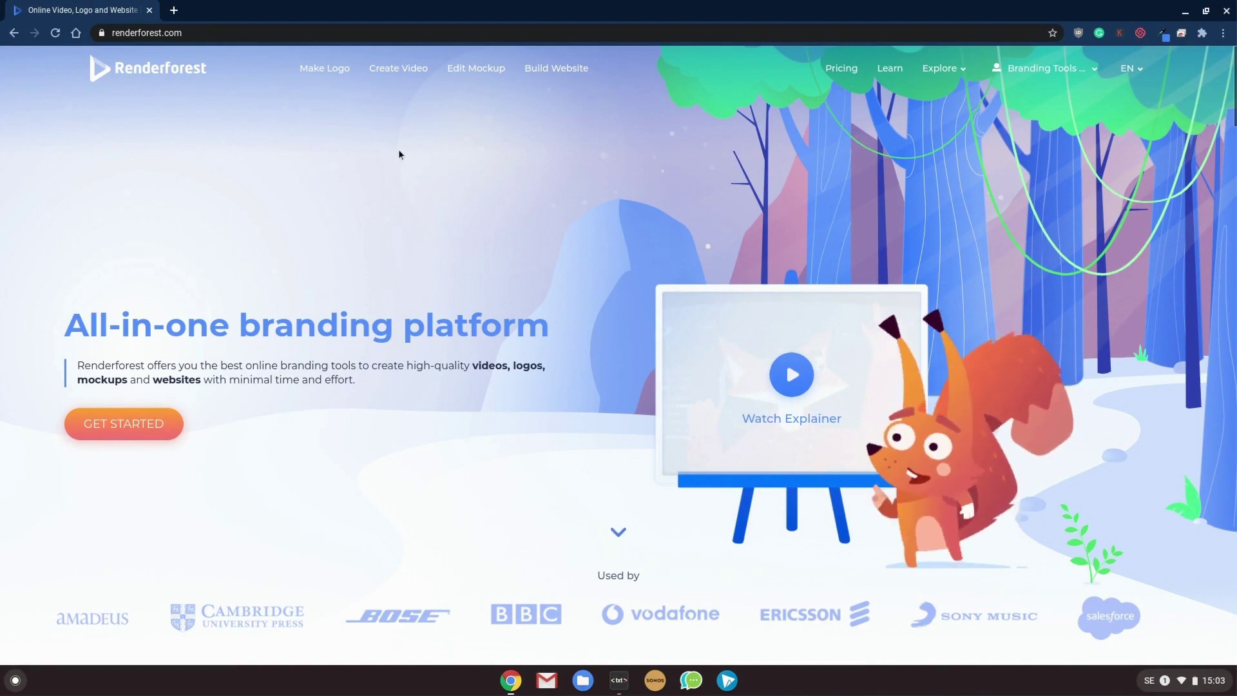
- Filter the video templates to Educational Presentations and start the Whiteboard Animation Toolkit template
left_click(394, 82)
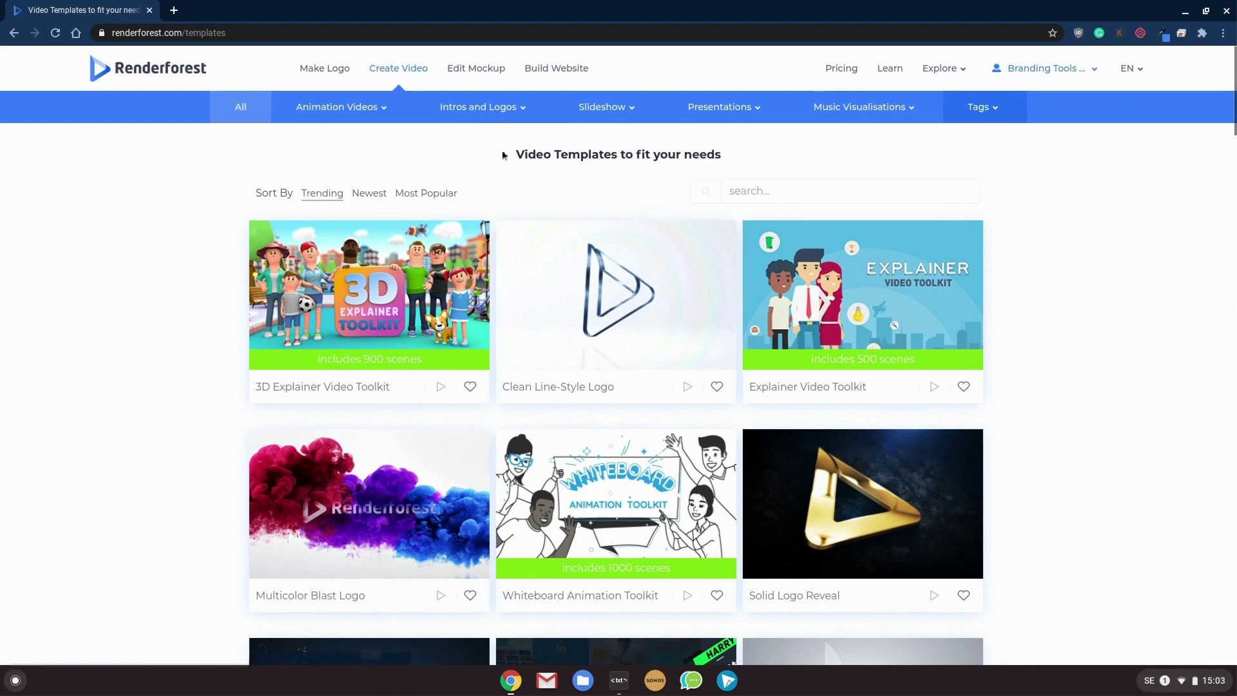
mouse_move(747, 123)
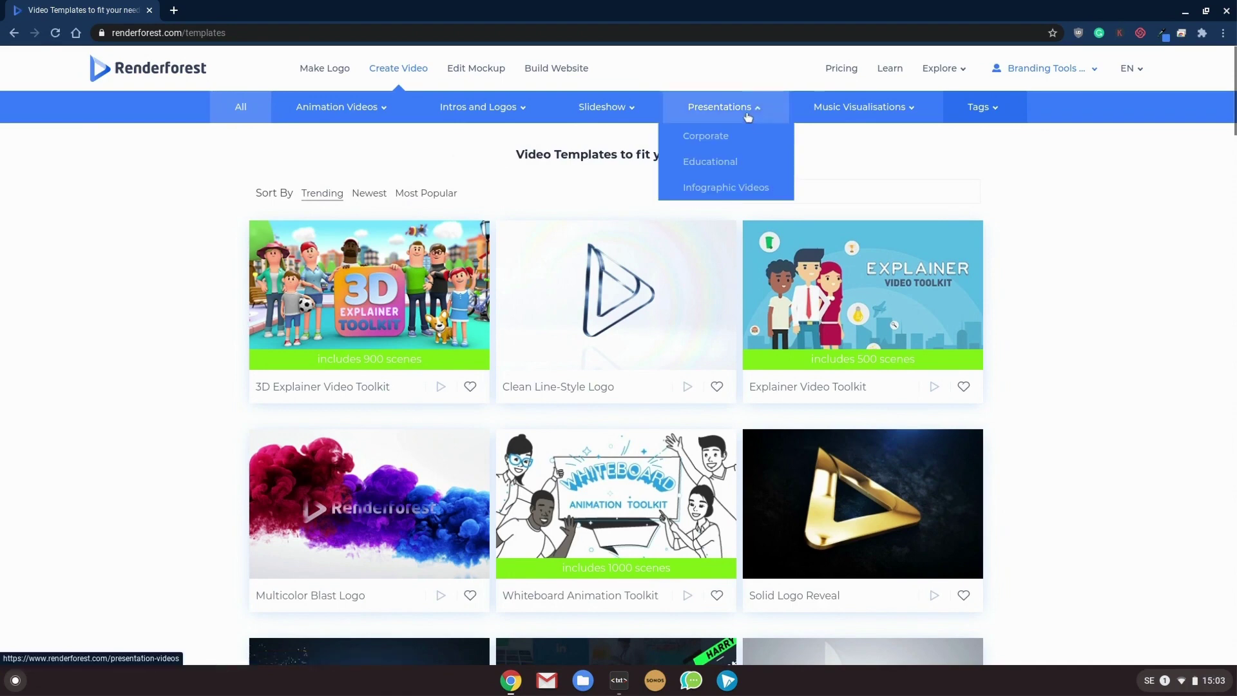
left_click(734, 166)
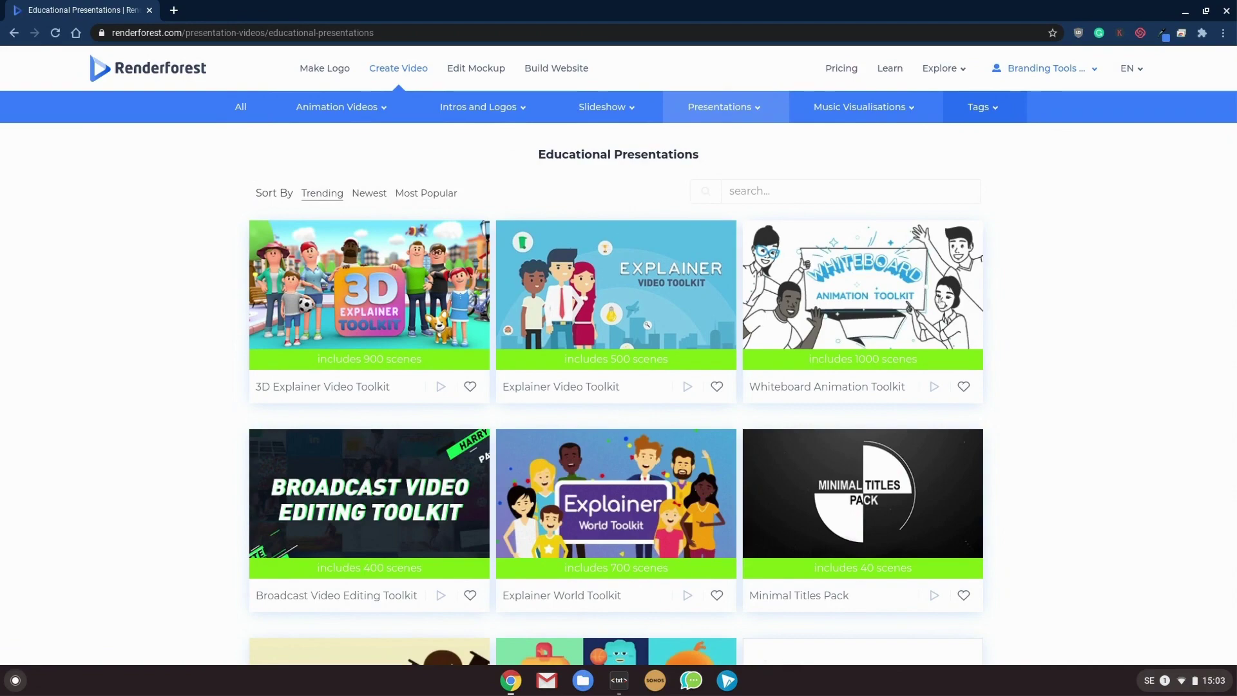
scroll(1119, 316, "down", 1)
scroll(1120, 315, "down", 6)
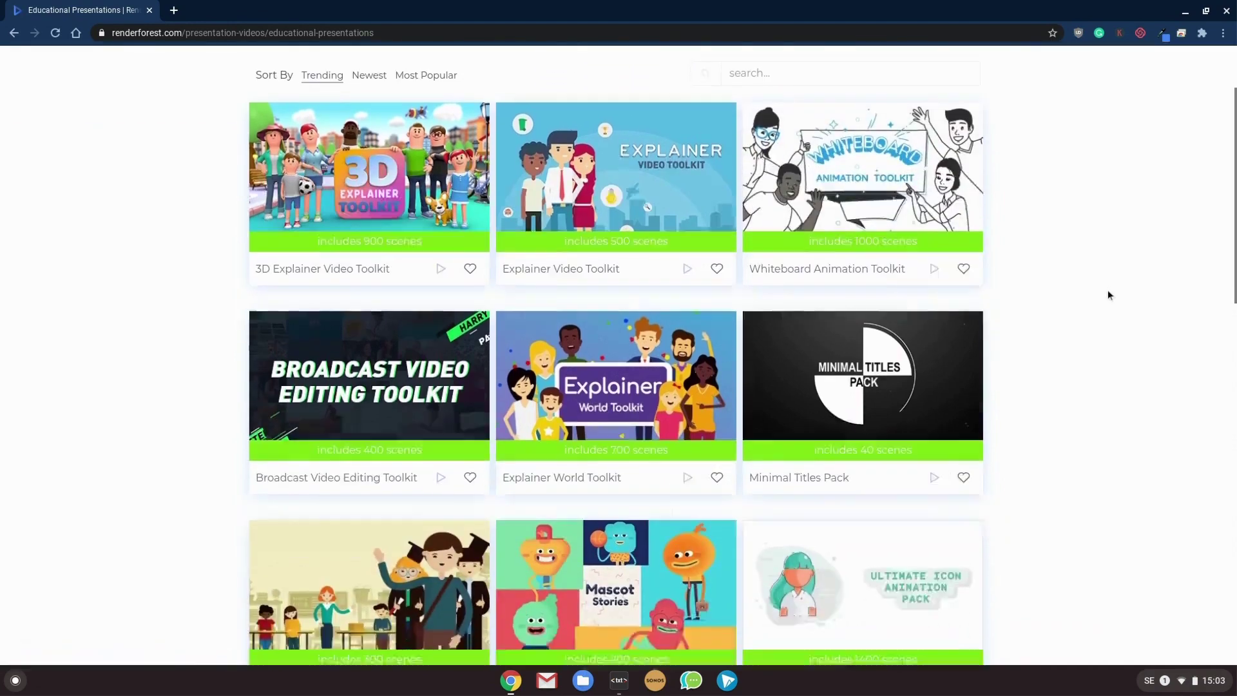
scroll(1110, 322, "up", 7)
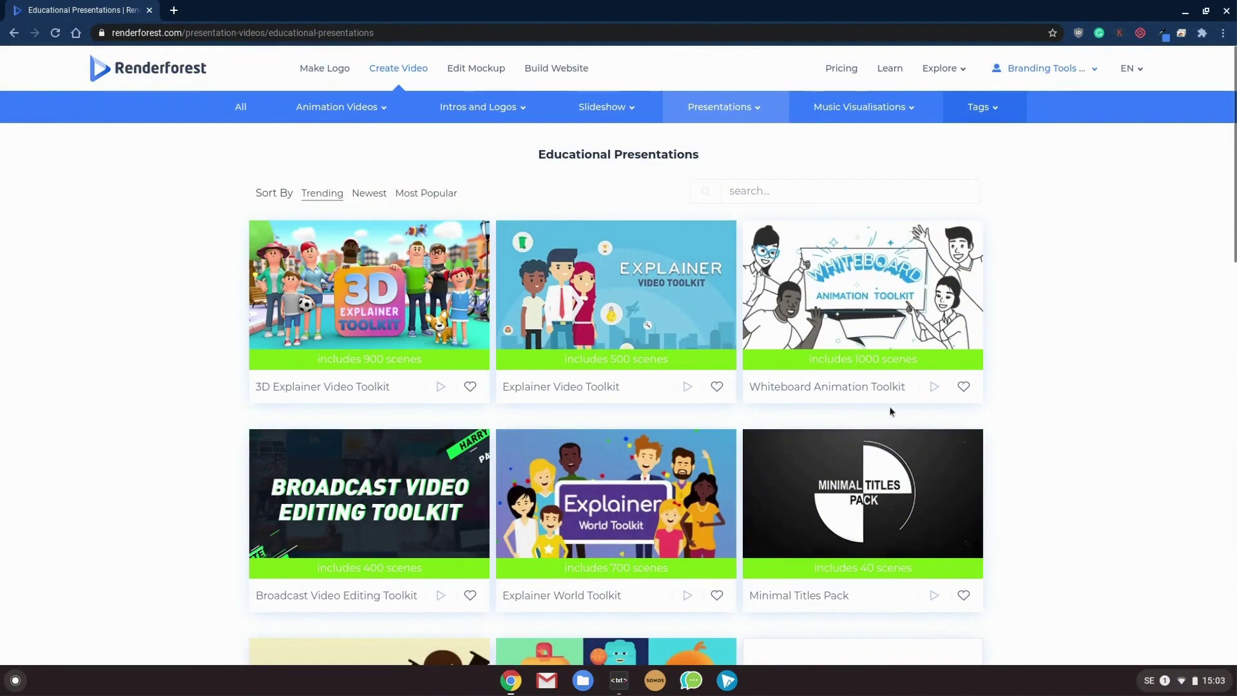
scroll(1043, 348, "down", 6)
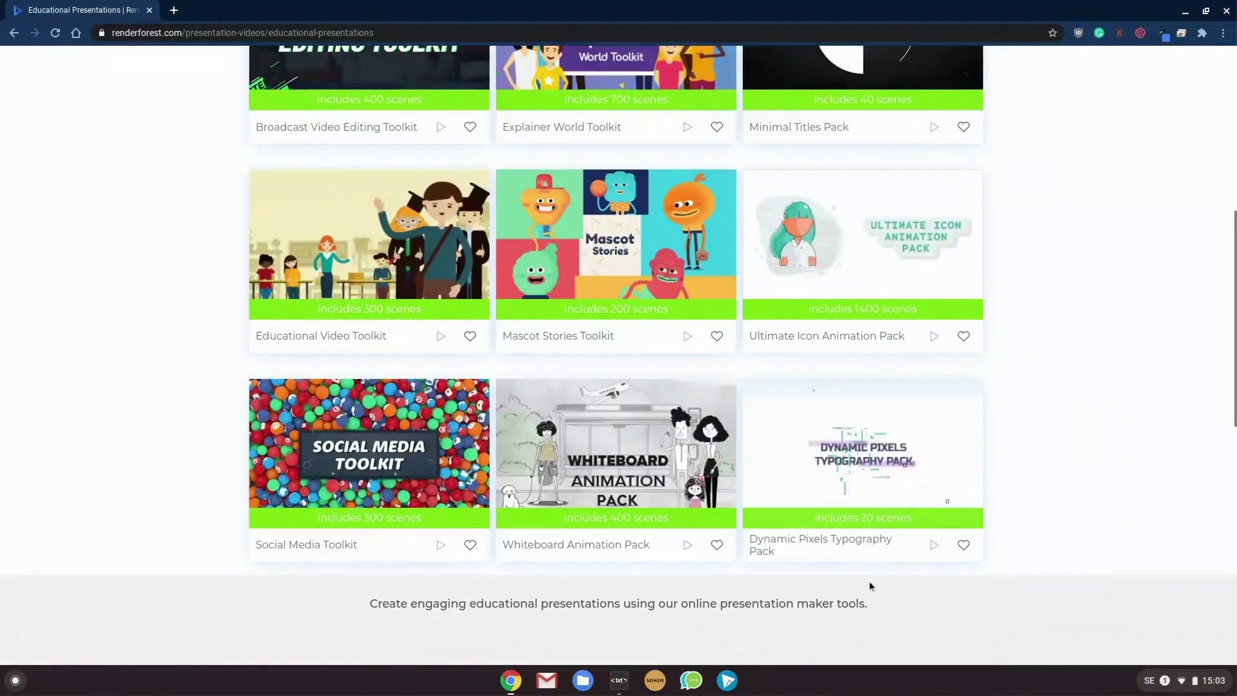
mouse_move(636, 557)
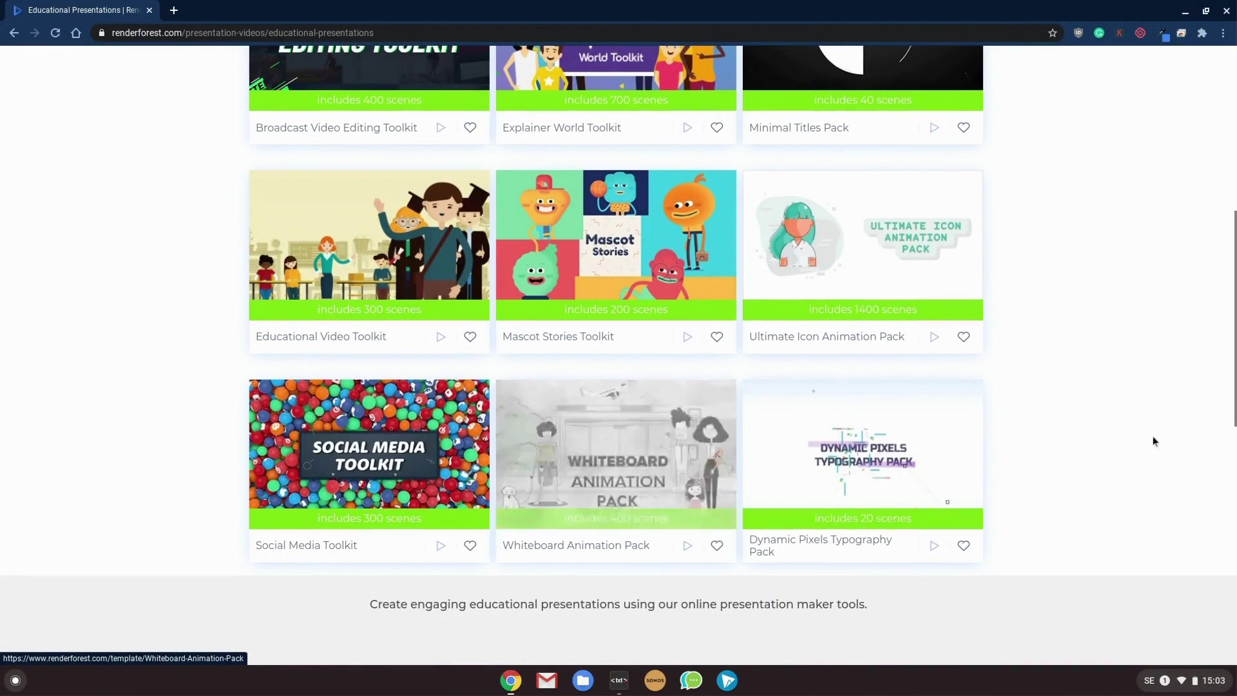
scroll(1153, 441, "up", 7)
mouse_move(898, 348)
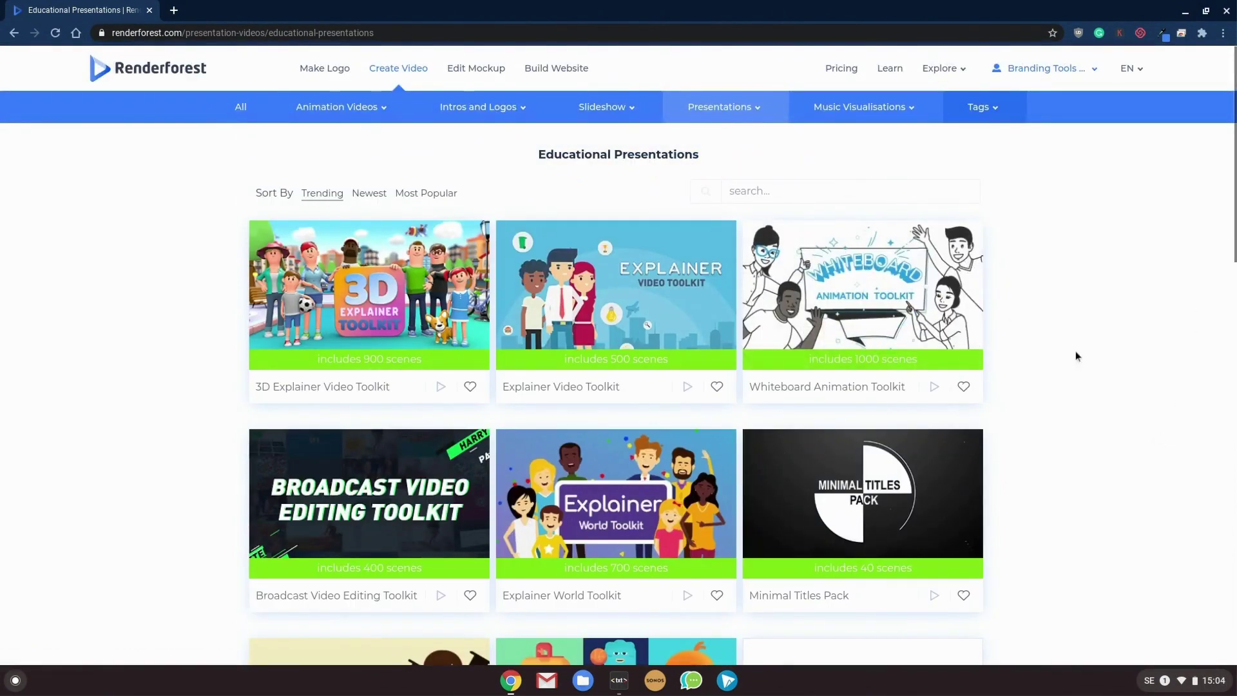
left_click(907, 316)
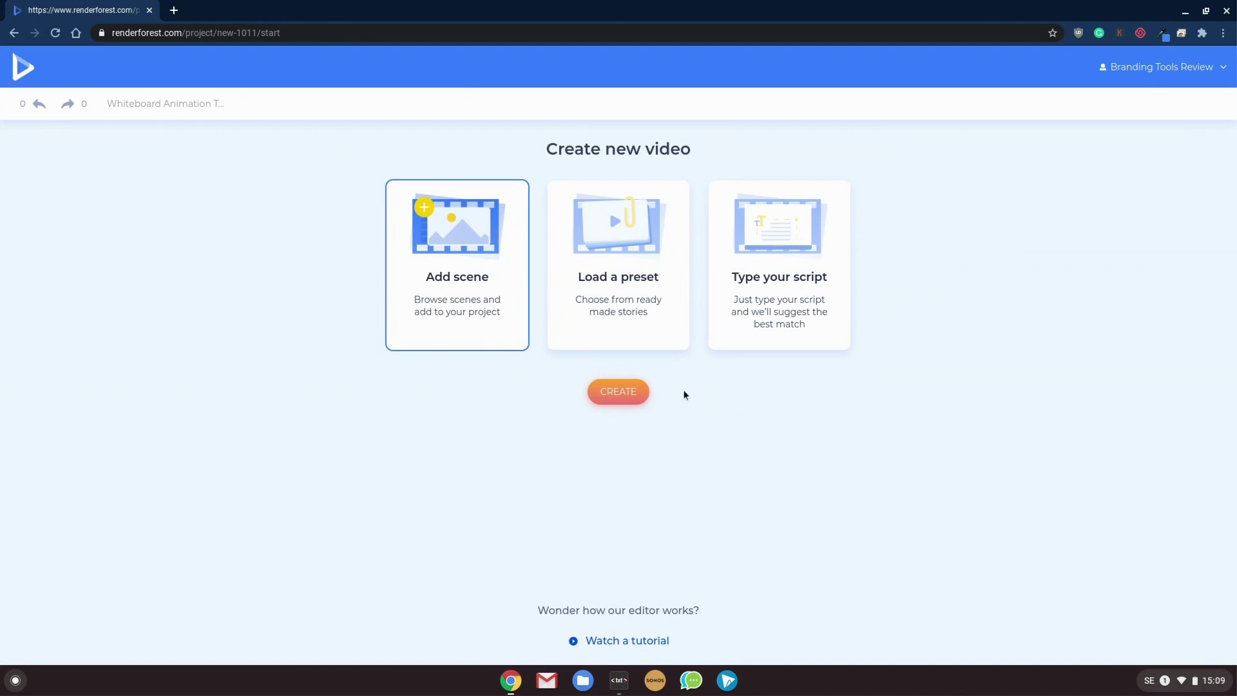
- Choose Type your script, not Load a preset, as the way to build the video
left_click(669, 342)
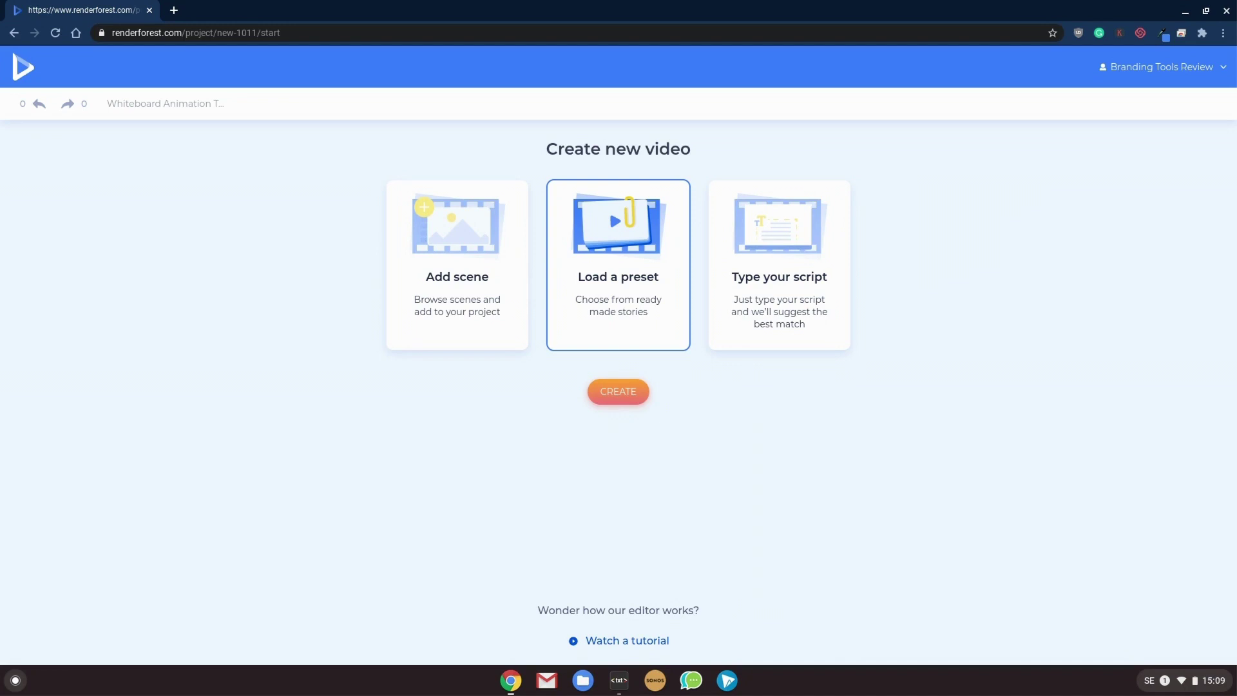
left_click(829, 358)
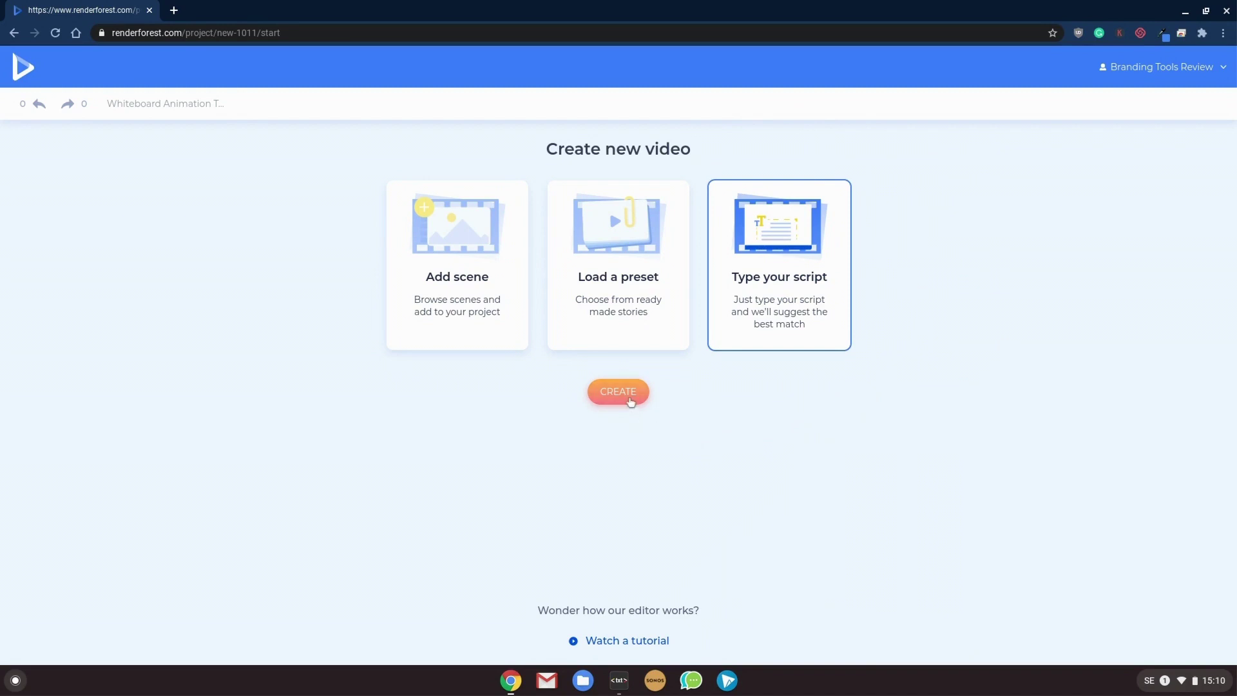
- Paste the script, change Explainer to whiteboard, rewrite line four, and generate the 10-scene project
left_click(628, 391)
left_click(594, 337)
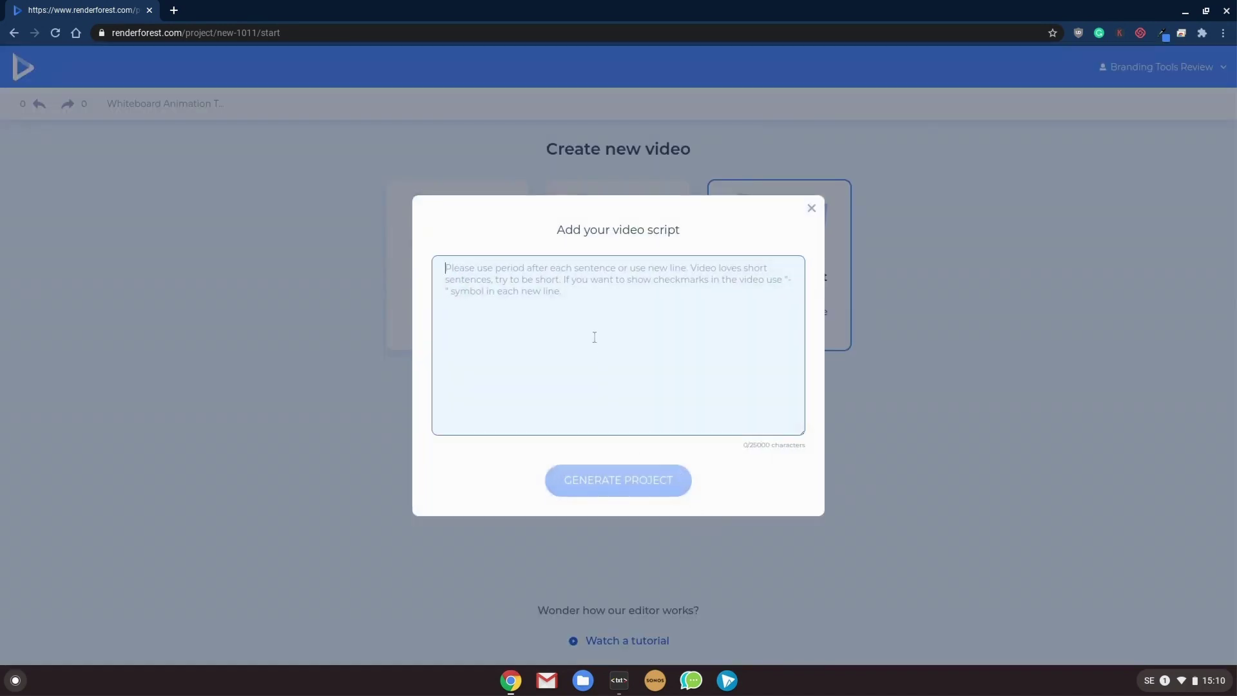
type("How to use Renderforest Explainer videos Even if You've never made a video in your life Step 1 -Make a free account -Watch a YouTube Tutorial Like this one! Step 2 Stop procrastinating and DO IT The End Thanks for Watching")
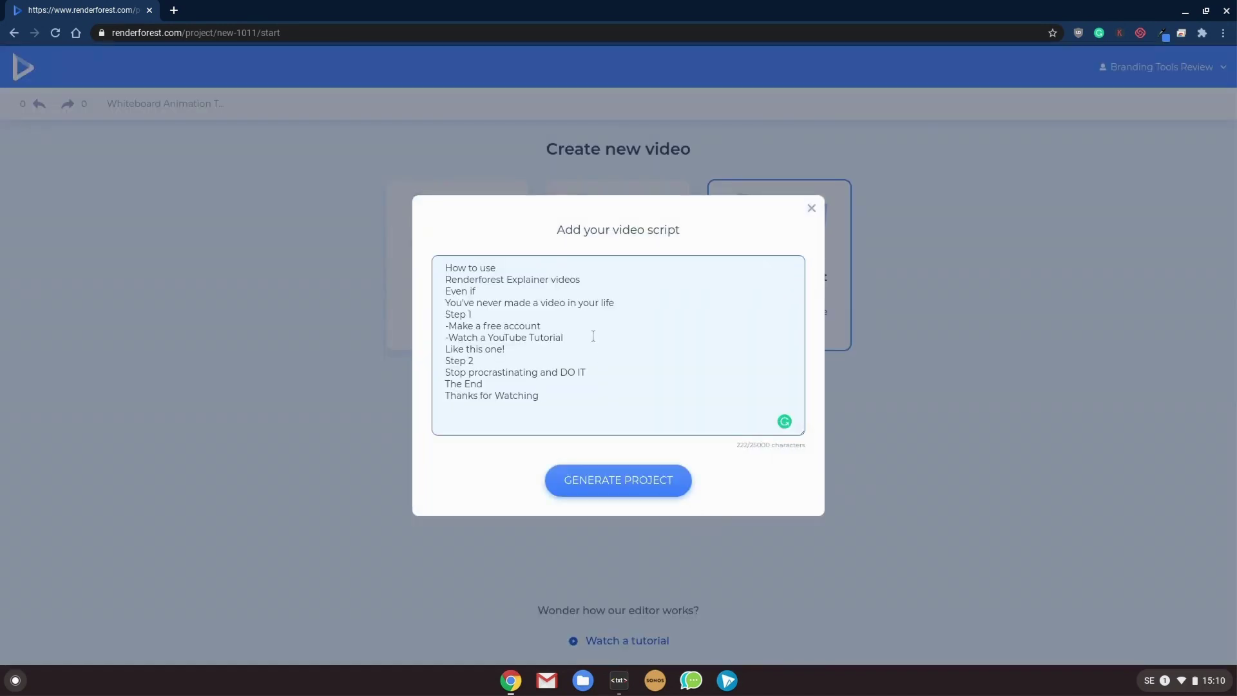
double_click(530, 278)
type("whiteboard")
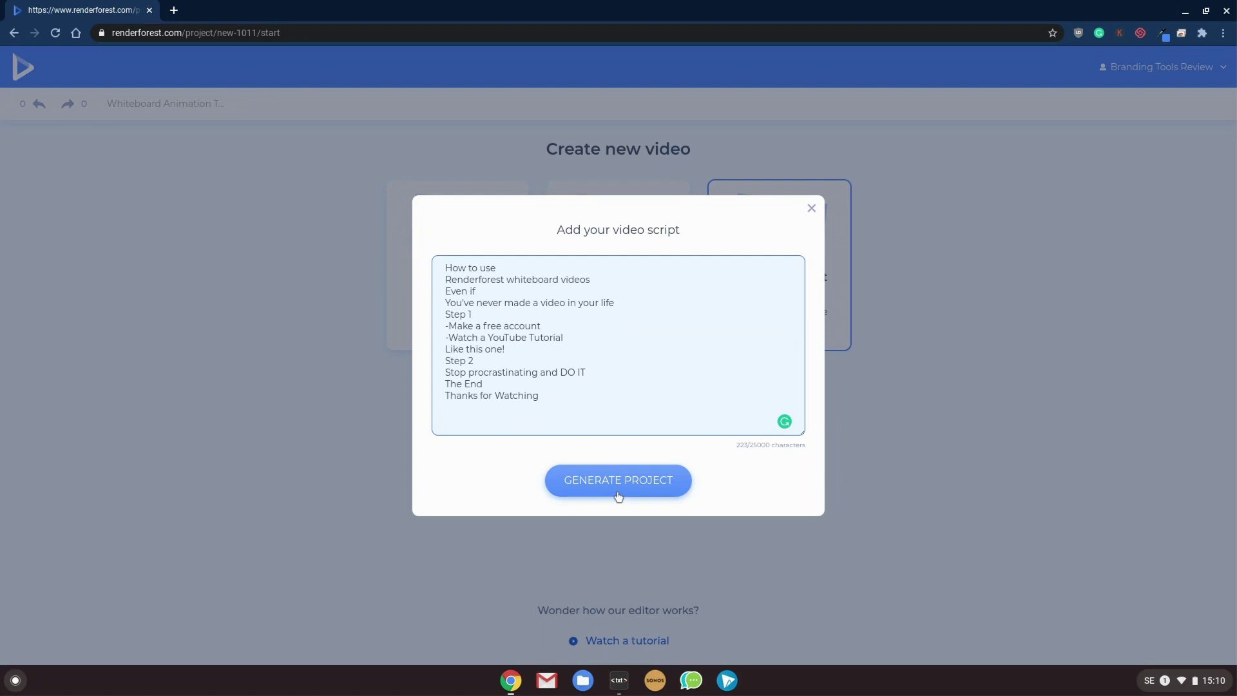
left_click_drag(516, 306, 628, 309)
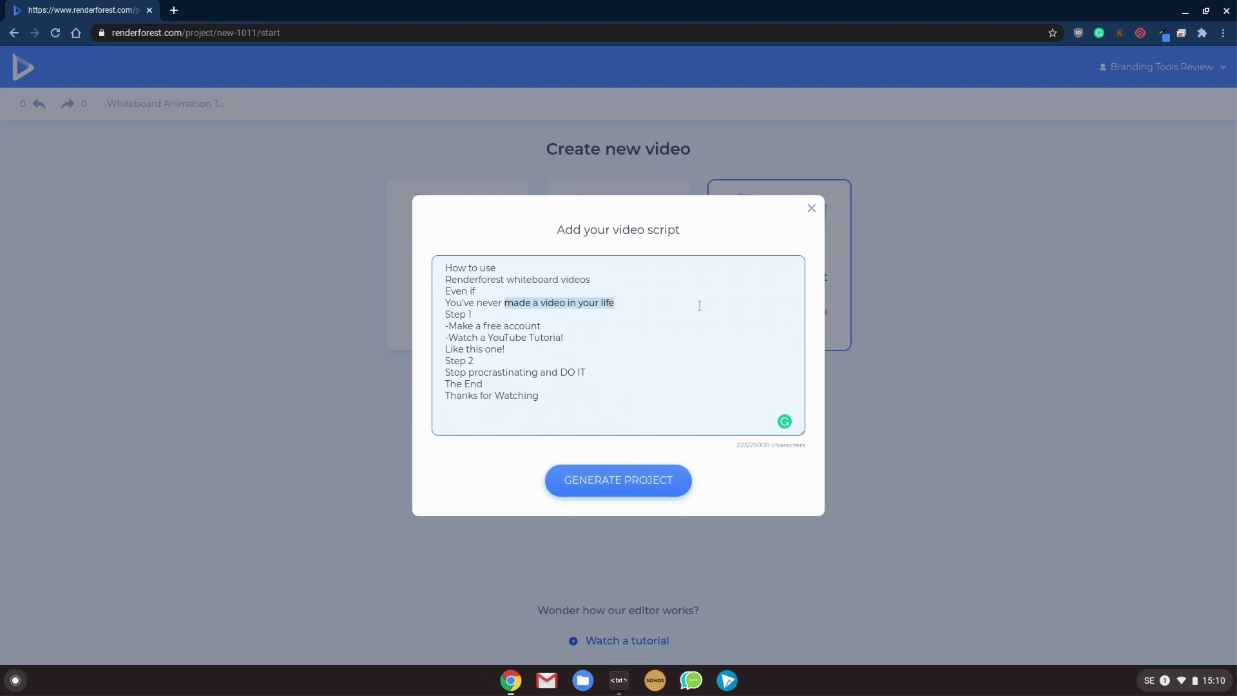
key("BackSpace")
key("BackSpace")
key("BackSpace")
key("BackSpace")
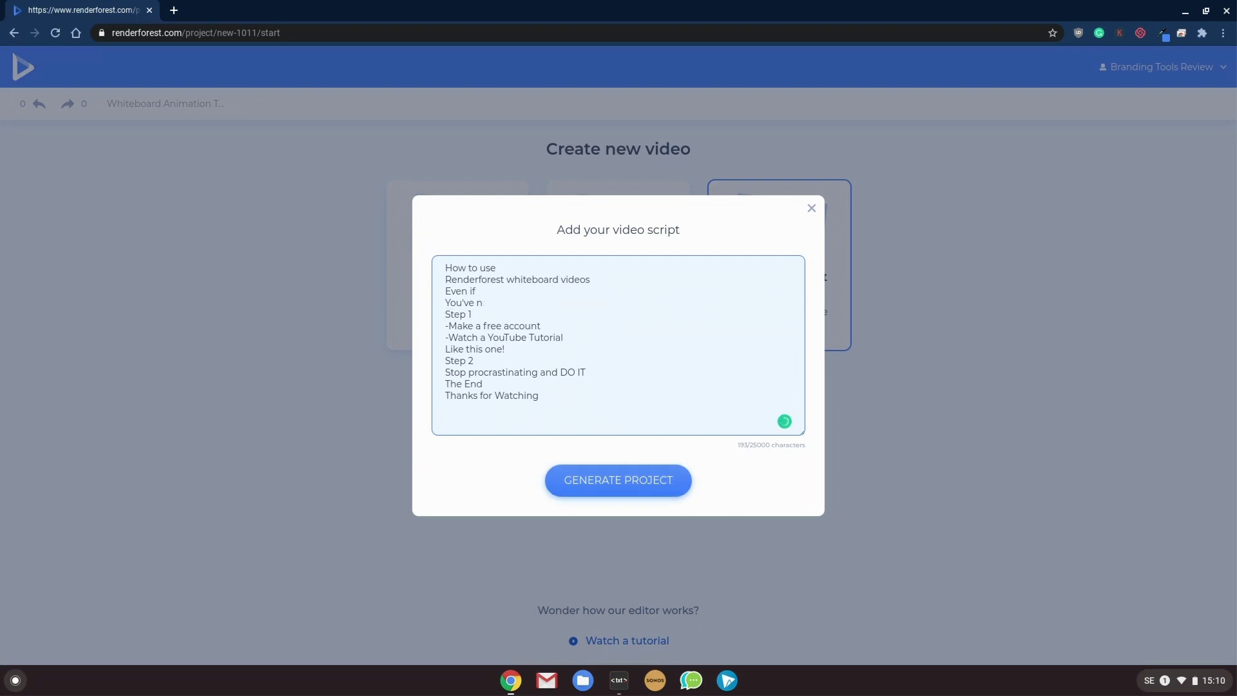
key("BackSpace")
key("BackSpace")
key("BackSpace")
key("BackSpace")
key("BackSpace")
key("BackSpace")
key("BackSpace")
key("BackSpace")
left_click(655, 485)
left_click(717, 484)
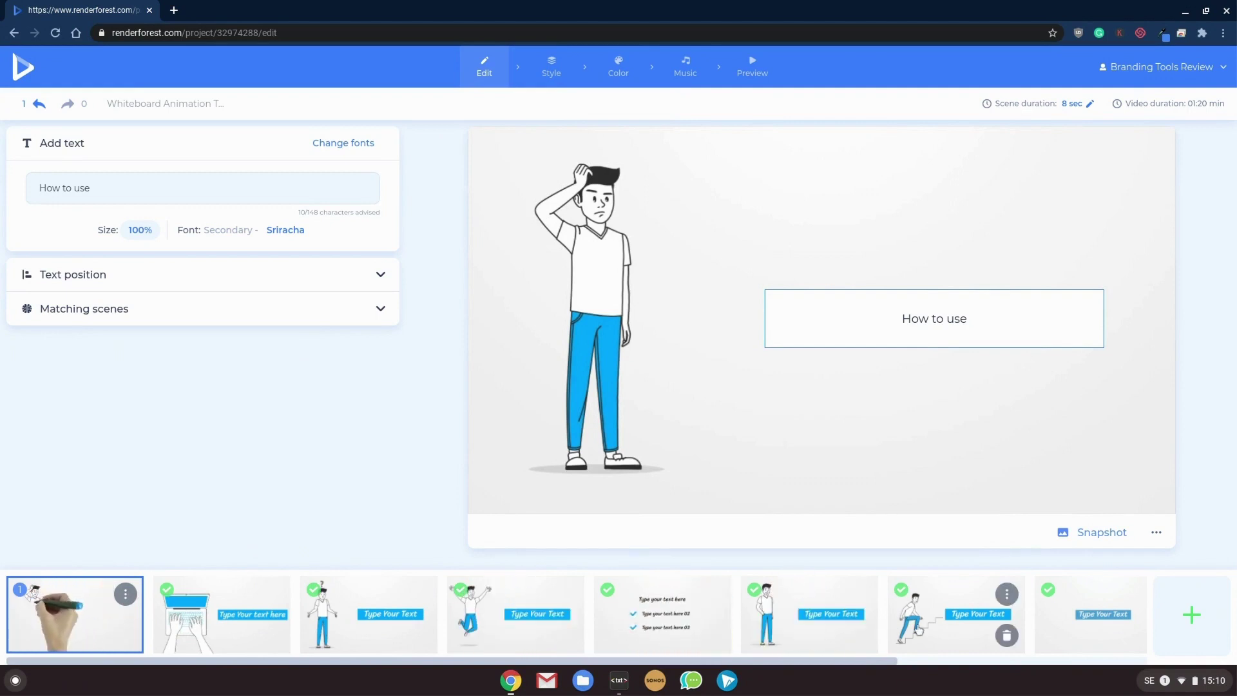
- Review scenes 7 and 8, then switch the animation look from Board Drawn to Cut Paper
left_click(954, 628)
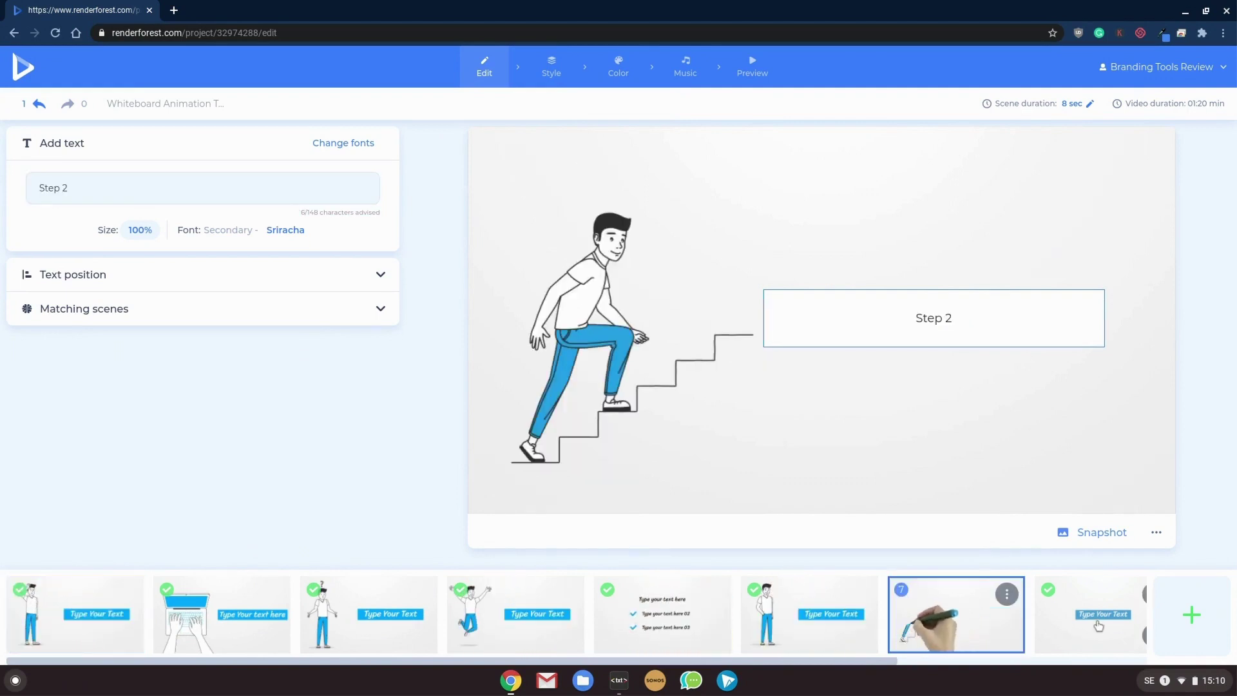
left_click(1039, 633)
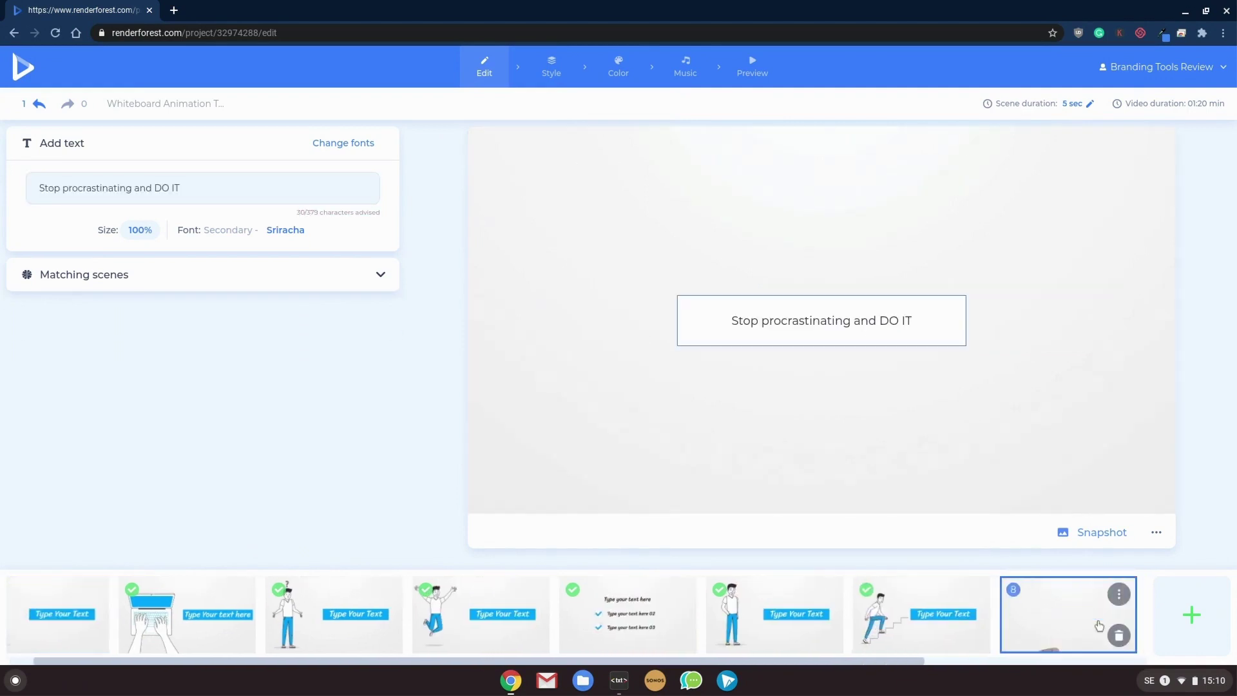
left_click(551, 72)
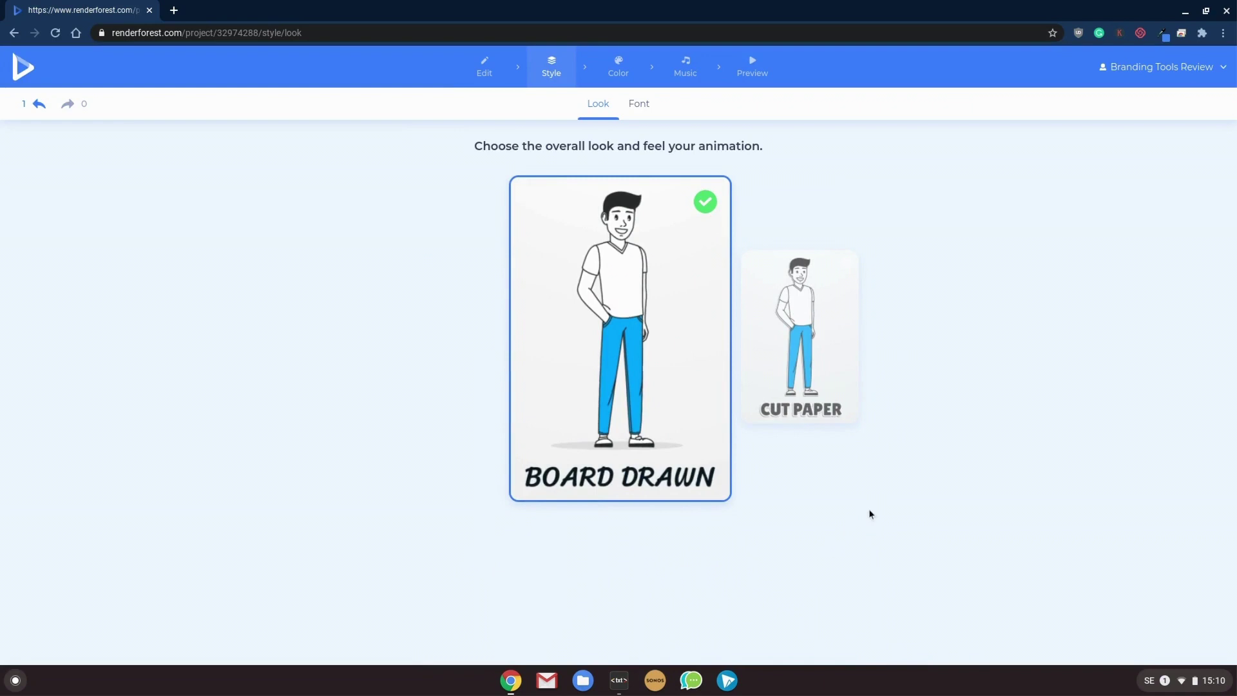
left_click(834, 351)
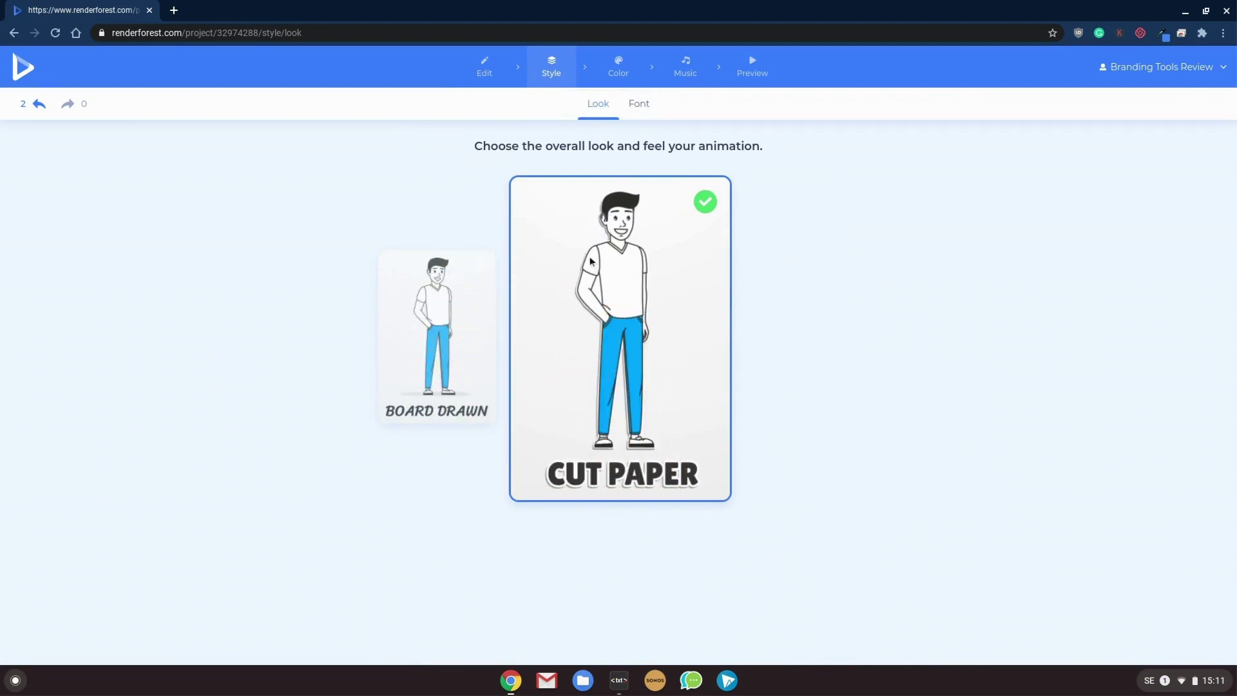
left_click(625, 67)
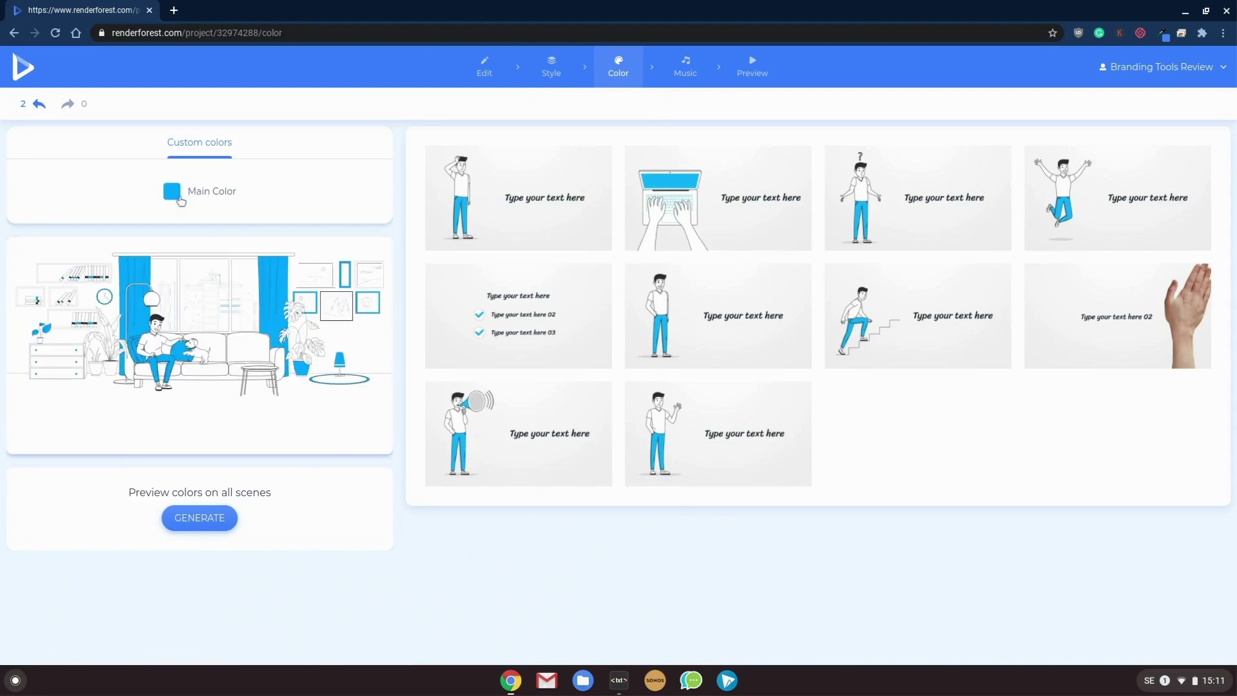
- Set the main colour to yellow #FFE000 and regenerate the scene previews
left_click(173, 200)
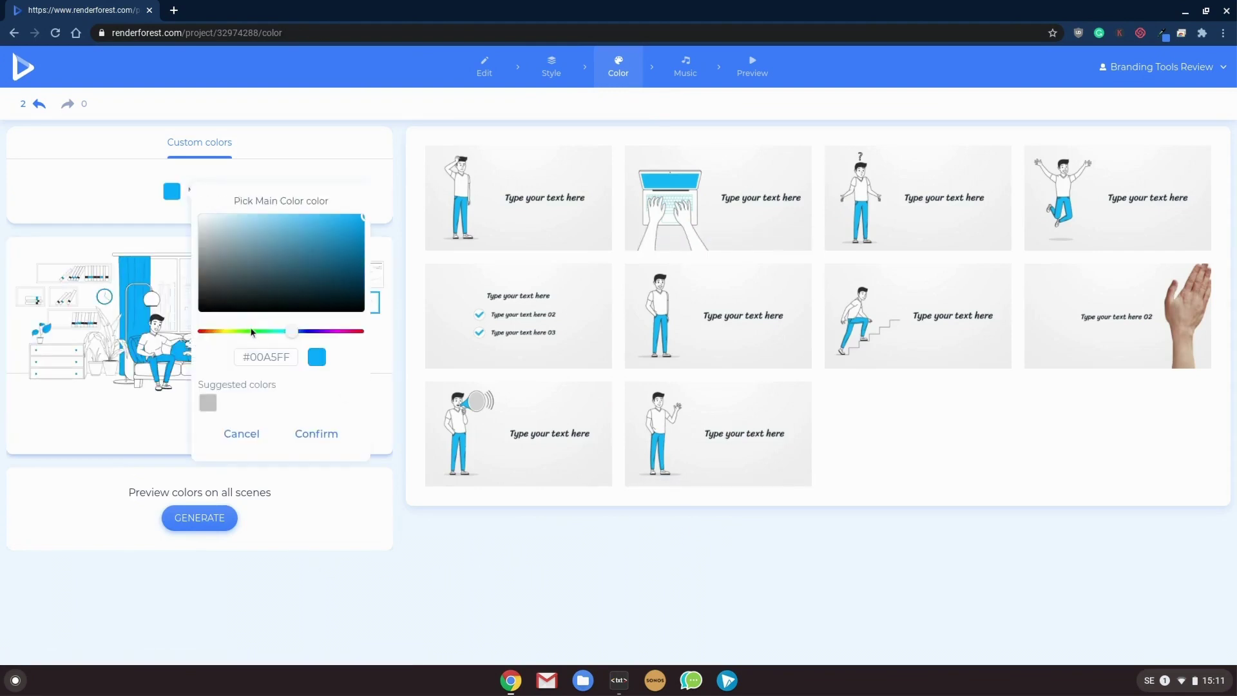
left_click_drag(240, 334, 223, 332)
left_click(345, 221)
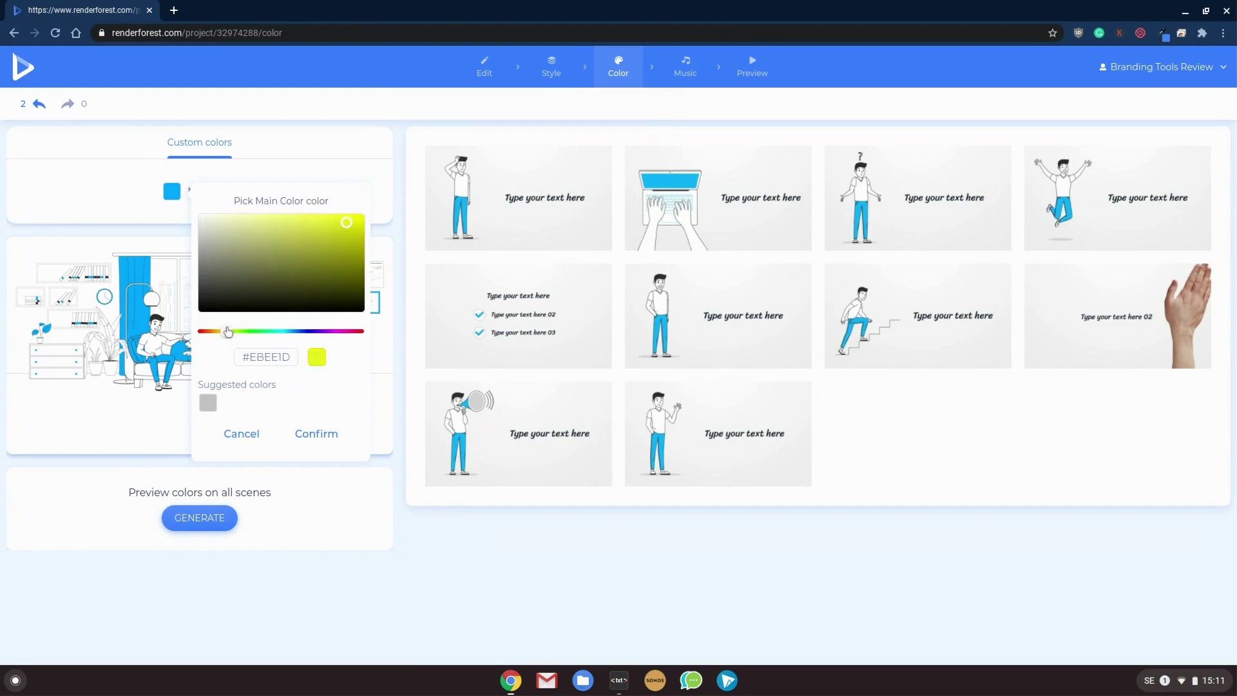
left_click_drag(350, 215, 371, 208)
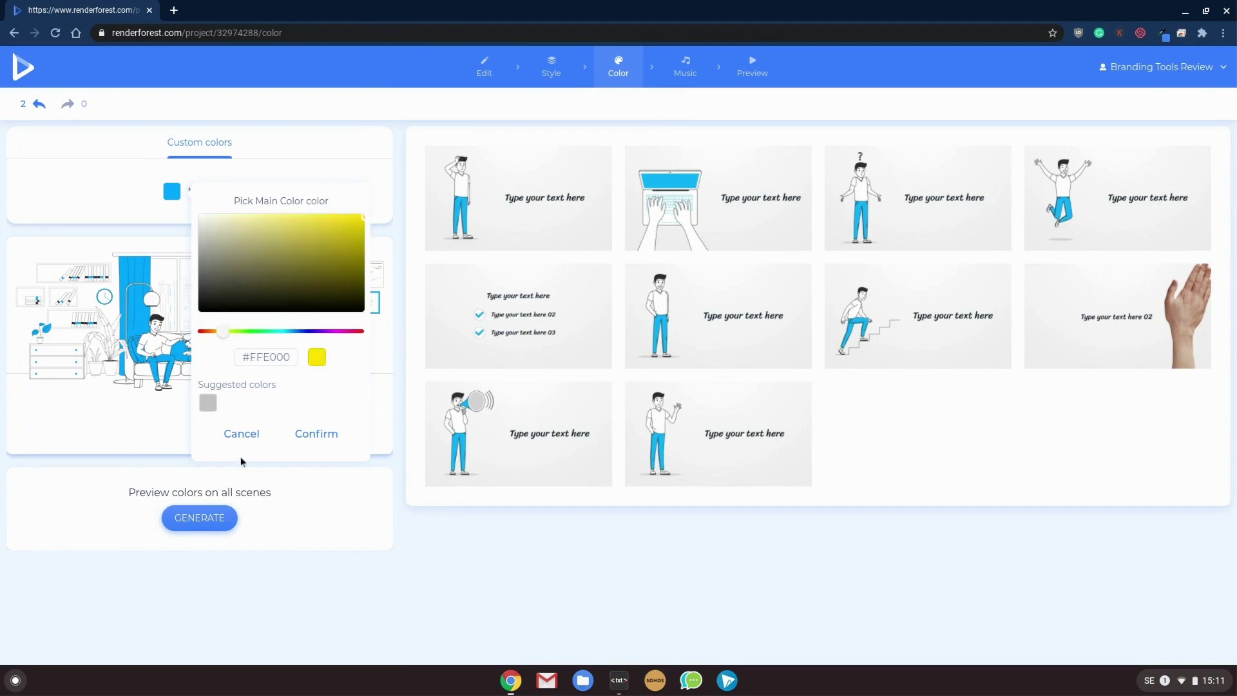
left_click(326, 434)
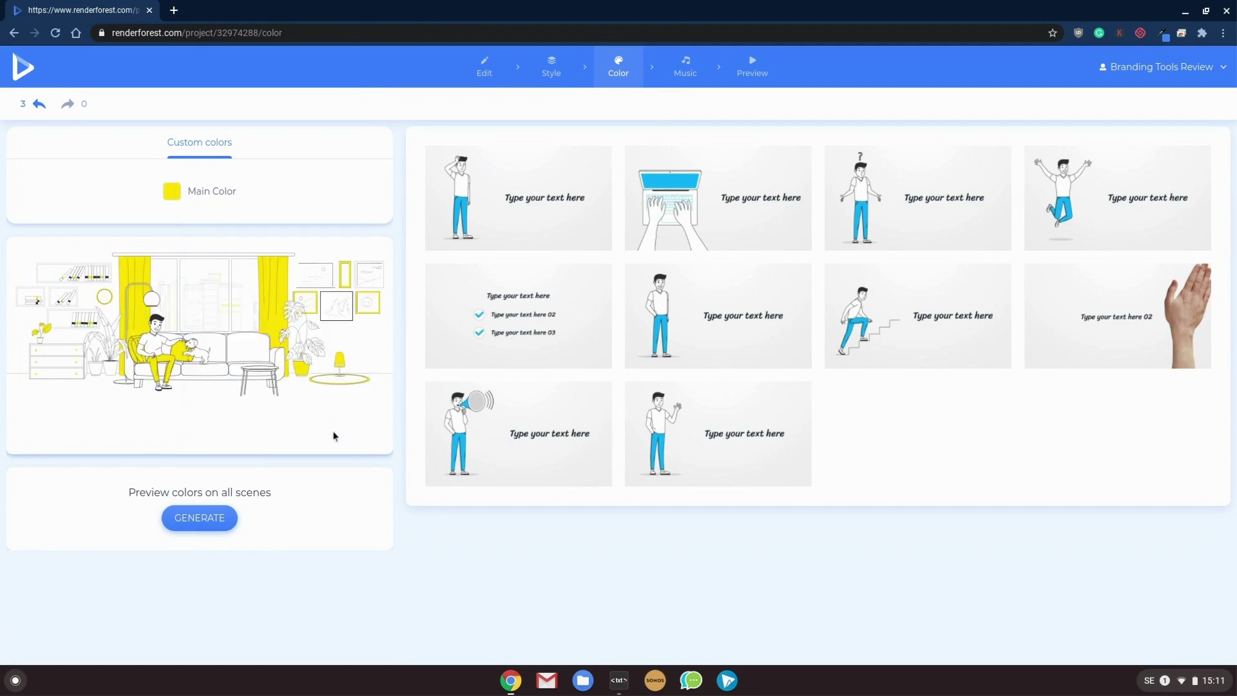
left_click(199, 519)
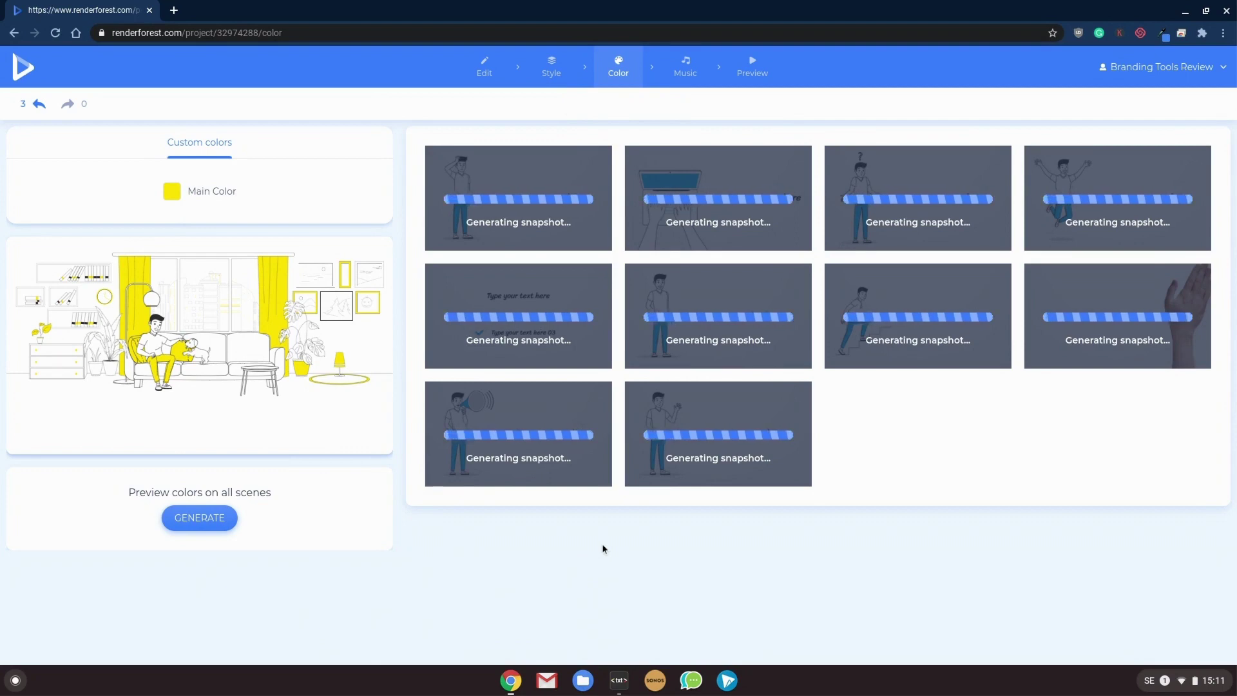
- Preview the Upbeat tracks and add Energetic Upbeat Pop as the background music
left_click(685, 70)
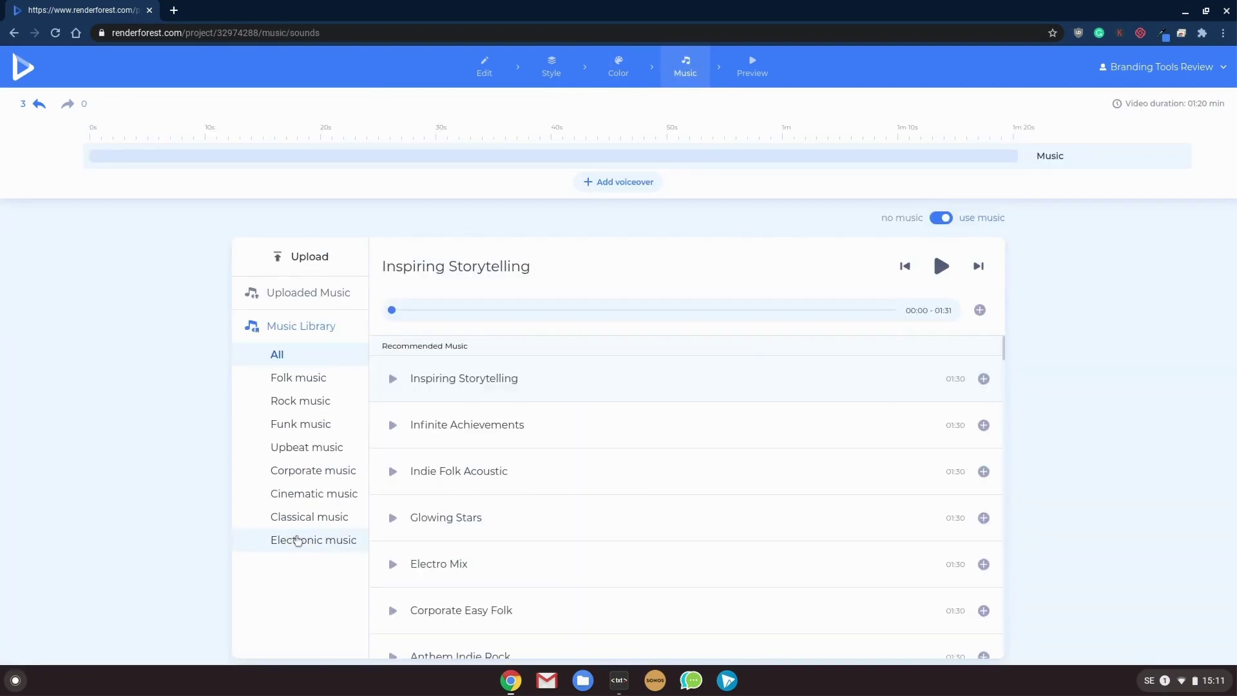
left_click(309, 446)
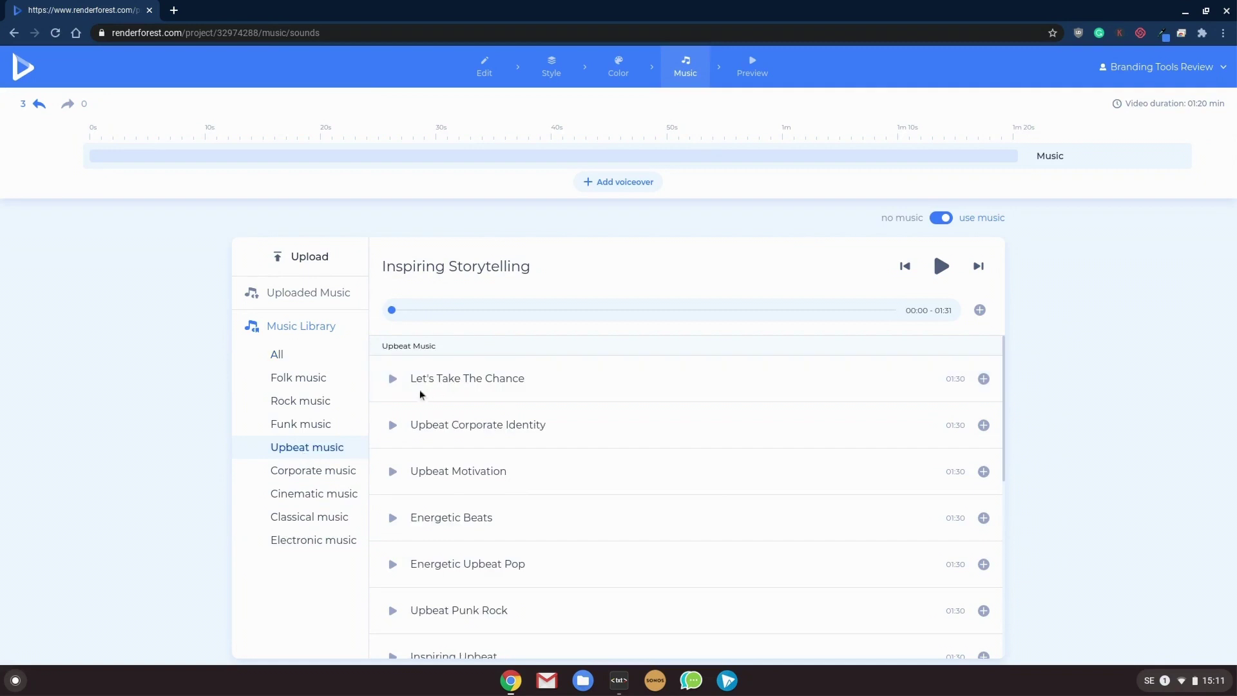
left_click(393, 380)
left_click(393, 564)
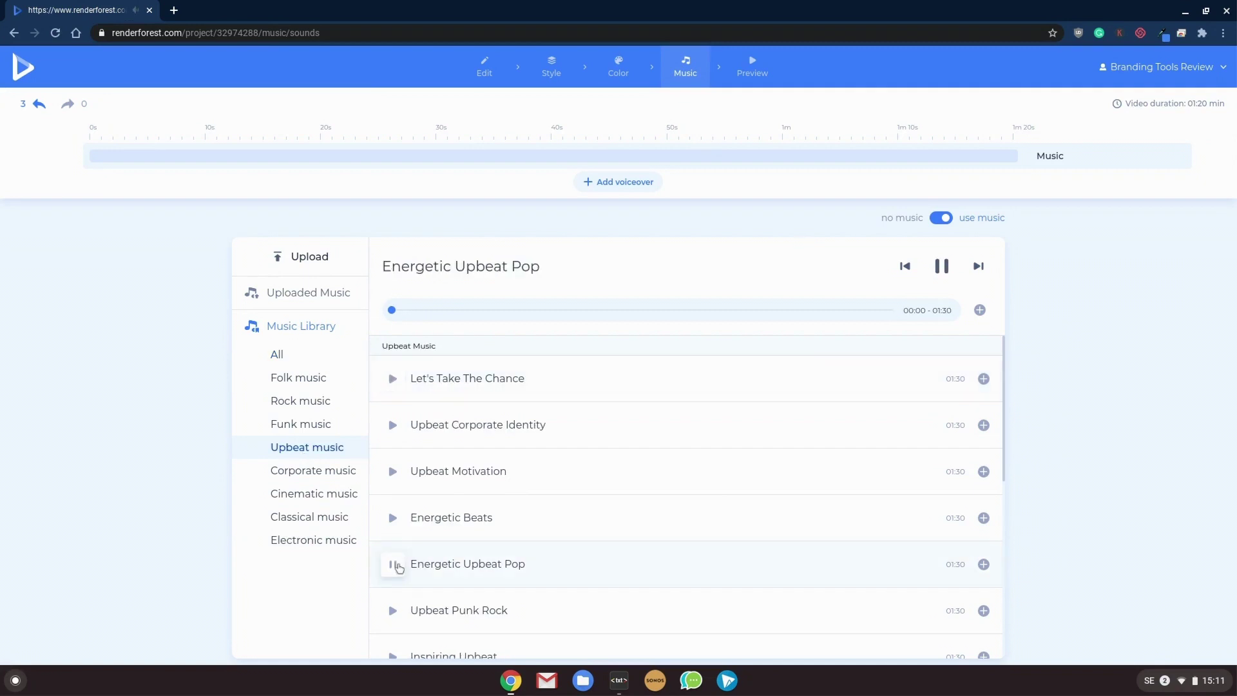
left_click(392, 563)
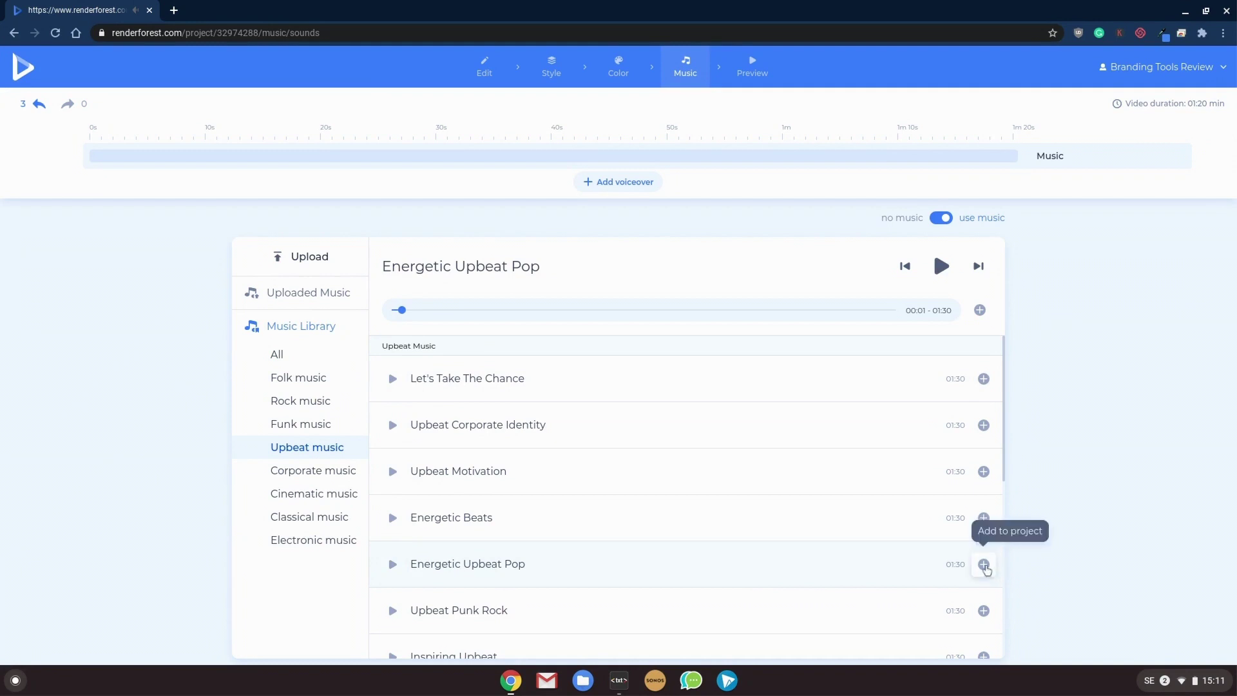
left_click(984, 566)
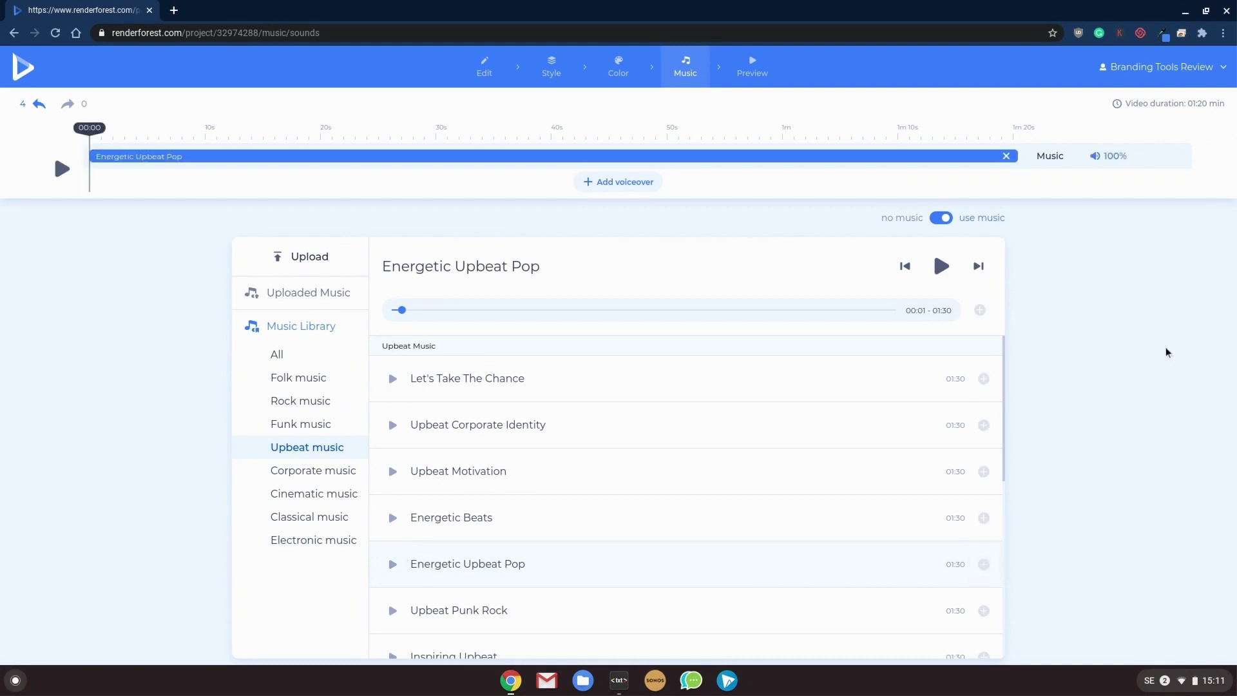
- Lower the music volume from 100% to 80%
left_click(1109, 157)
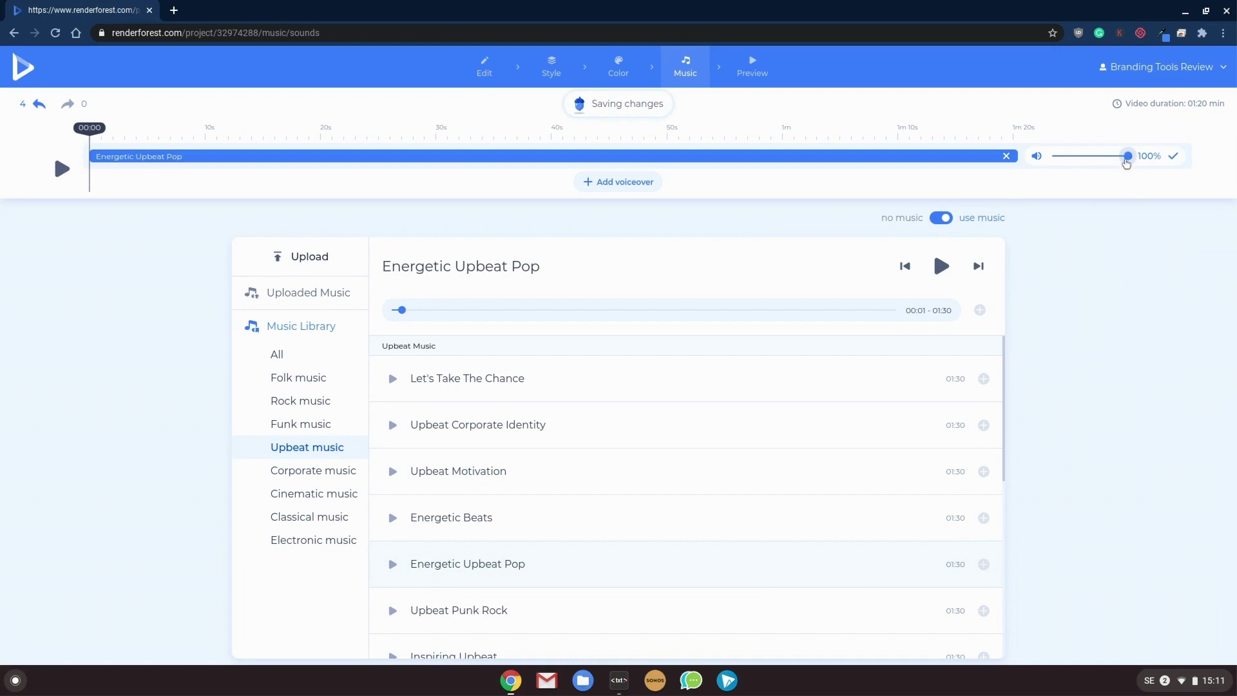
left_click_drag(1125, 163, 1116, 163)
left_click(1181, 157)
- Render a free watermarked 360p preview of the Whiteboard Animation Toolkit video
left_click(751, 66)
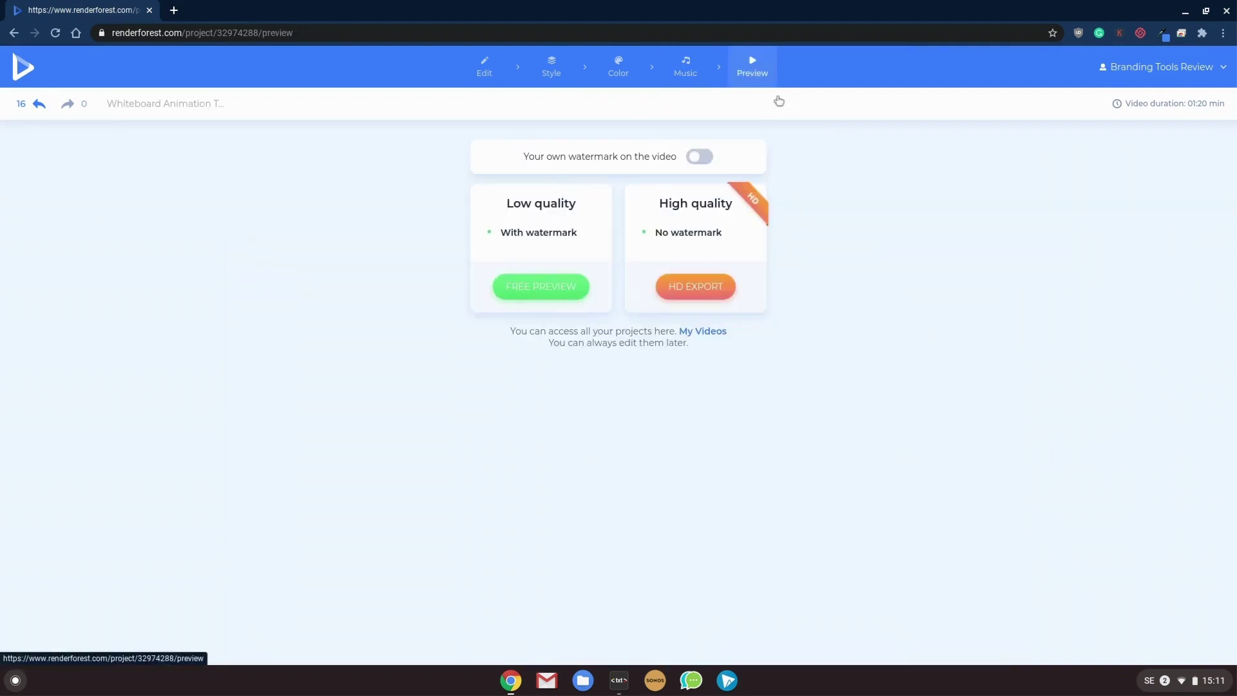
left_click(552, 291)
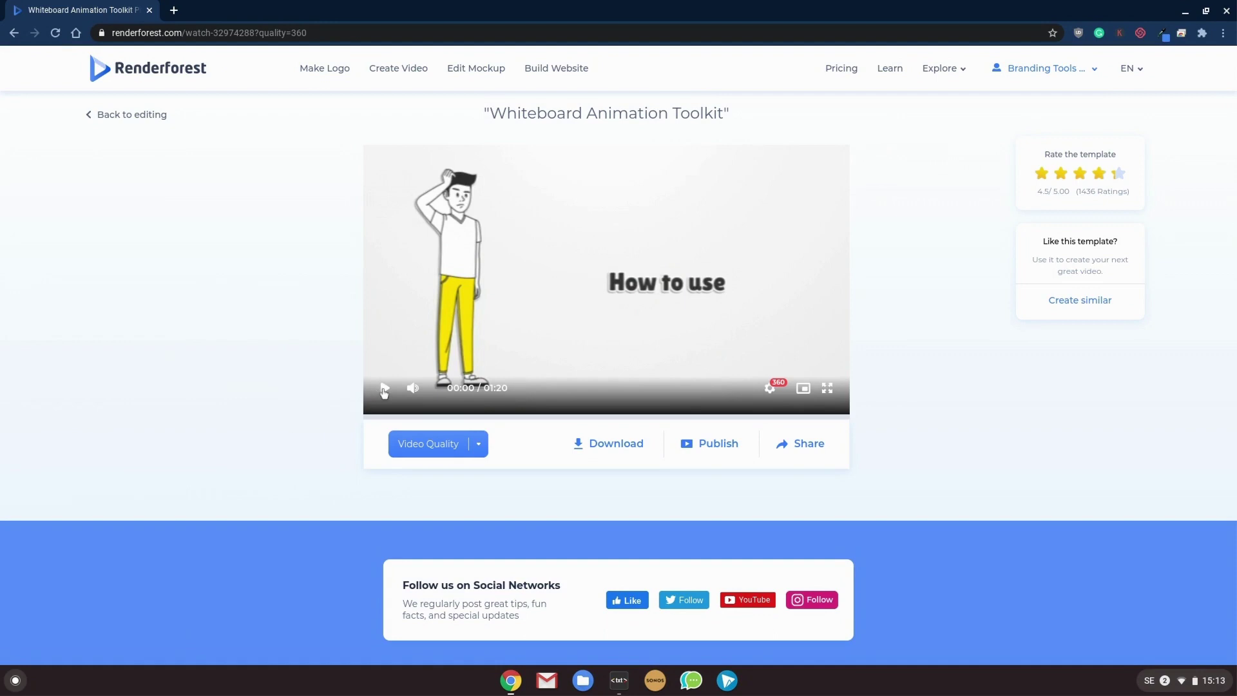
- Play the preview, pause it at 00:22 on the Even if scene, and check quality options
left_click(384, 389)
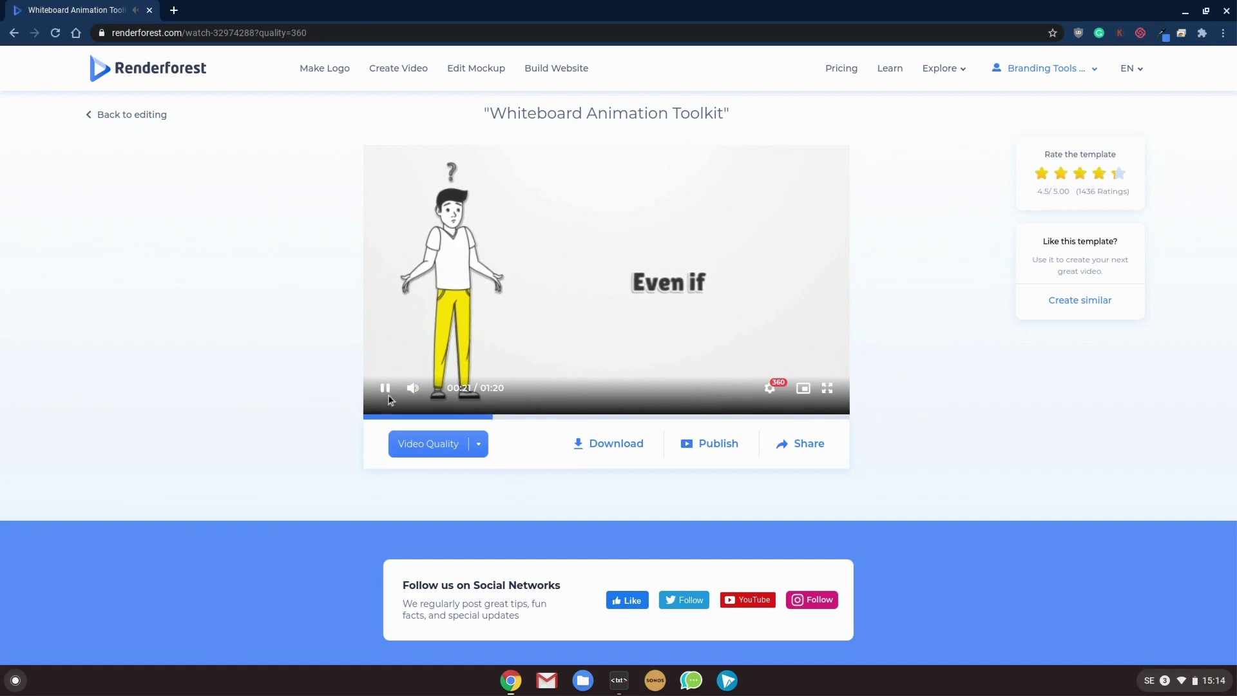
left_click(386, 388)
left_click(404, 452)
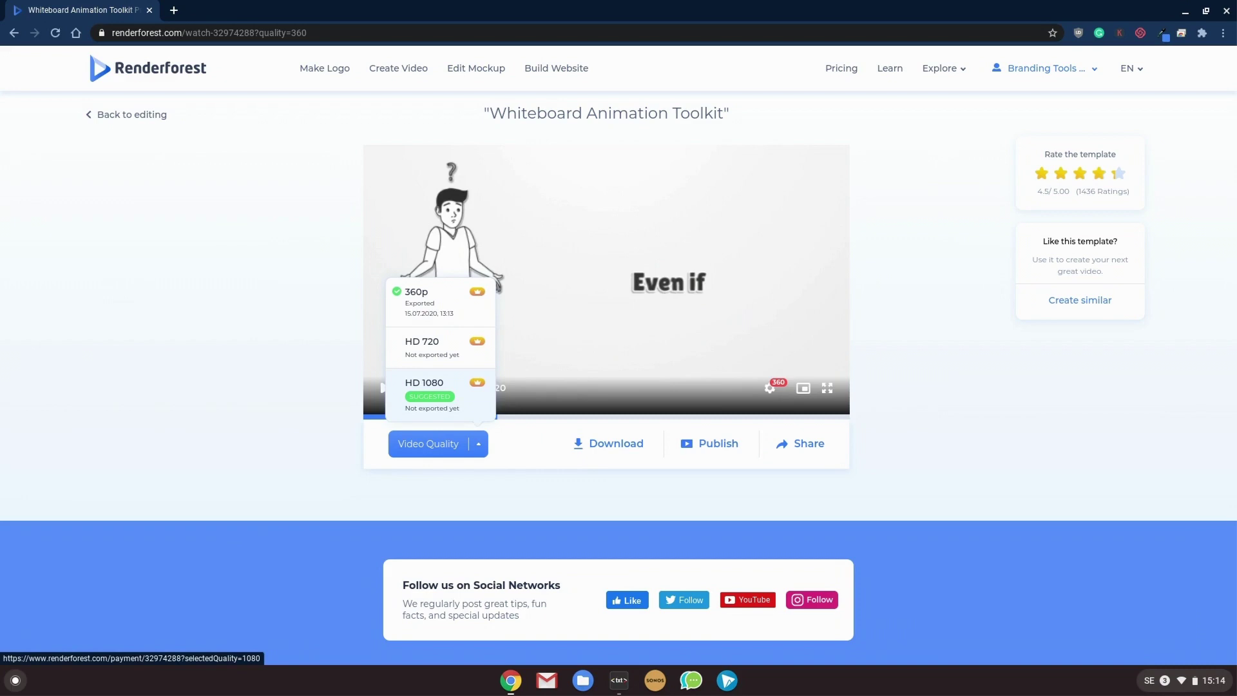
left_click(236, 431)
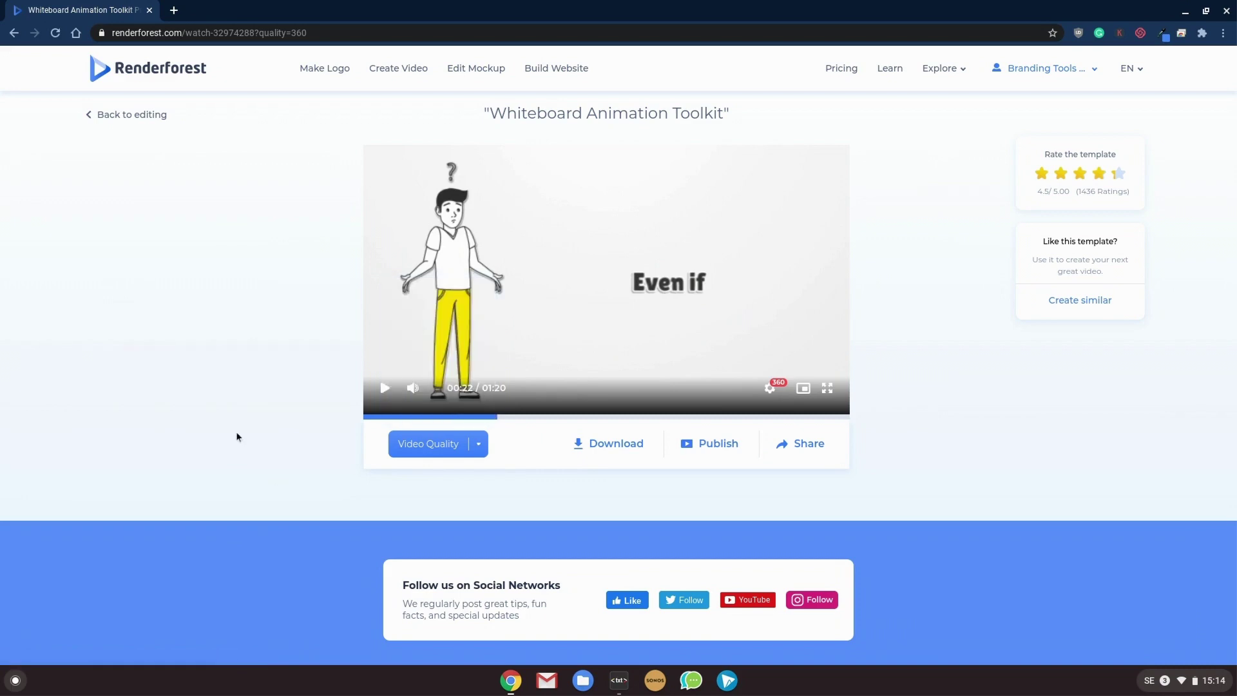